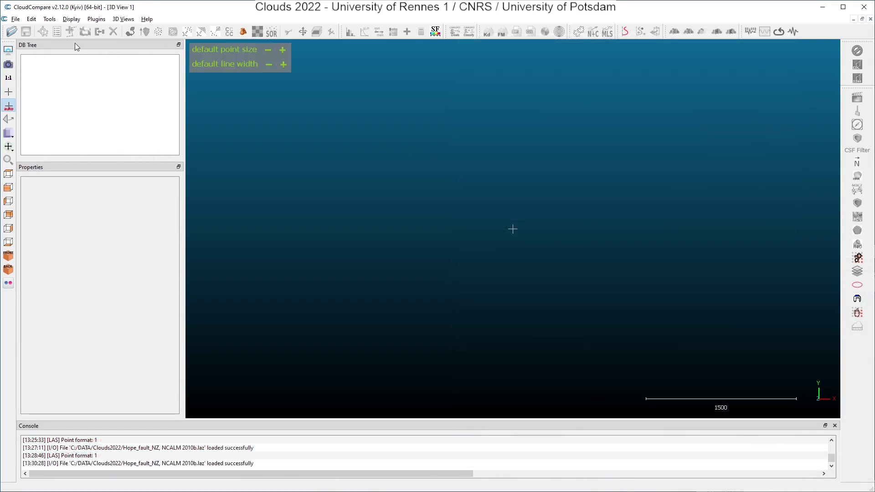
Open Hope_fault_NZ, NCALM 2010b.laz from Clouds2022 to reach its LAS loading options.
left_click(11, 31)
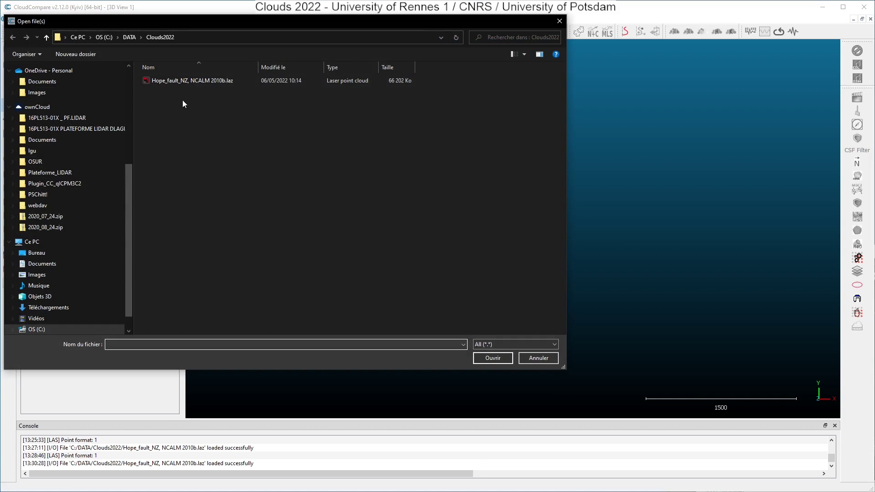
left_click(197, 80)
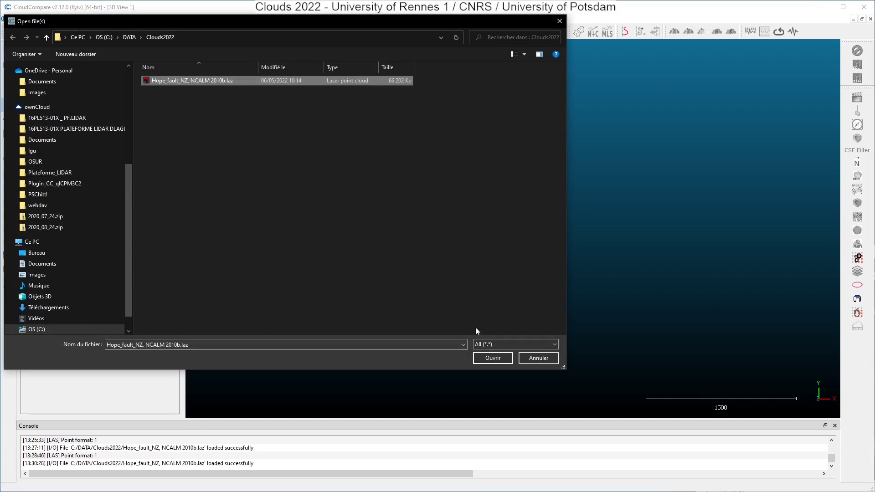
left_click(482, 360)
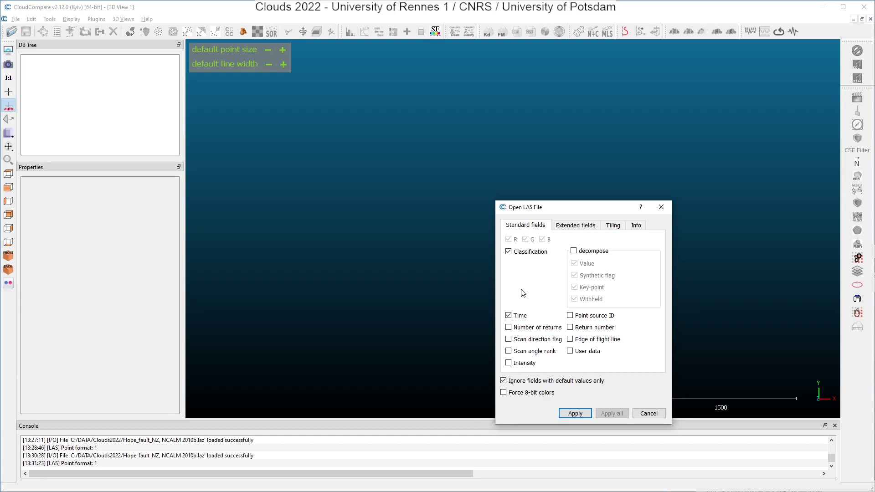
Enable 'Tile input file' on the Tiling tab with XY tiling and 4 × 4 tiles.
left_click(575, 226)
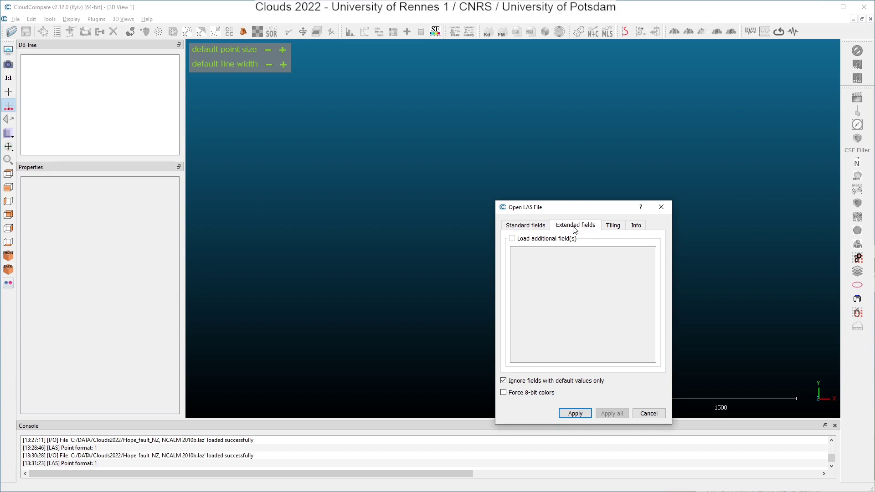
left_click(610, 228)
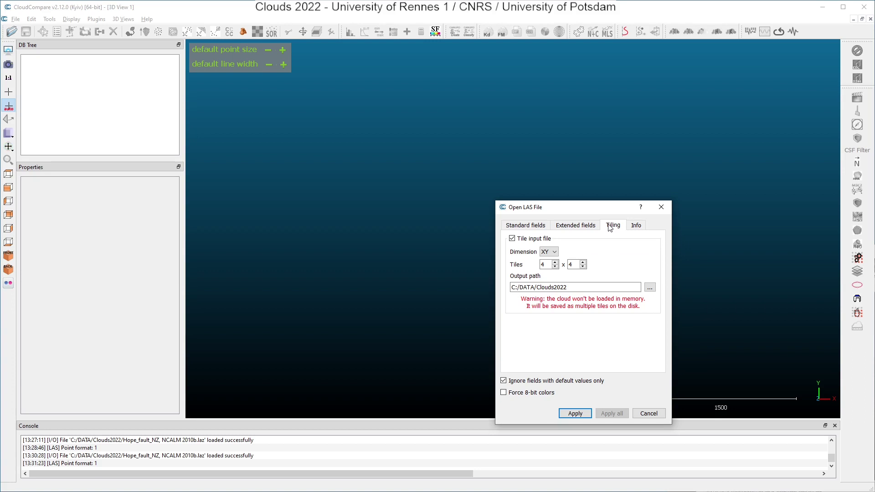
left_click(512, 239)
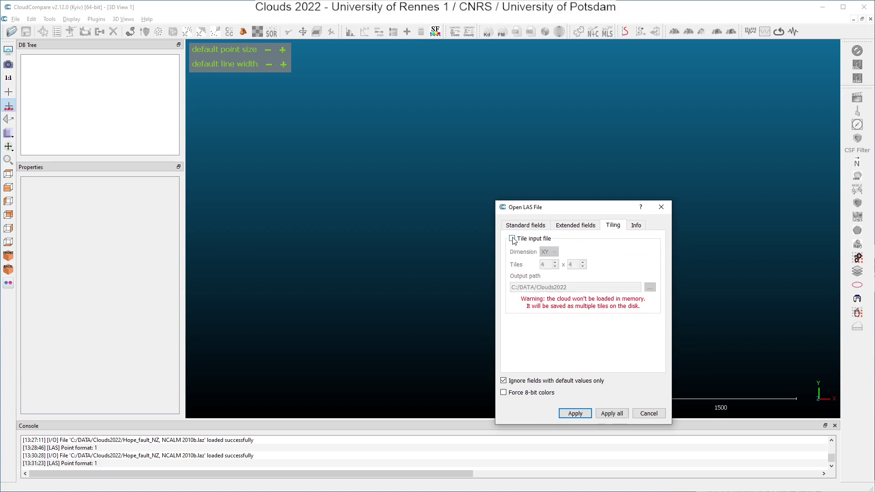
left_click(512, 238)
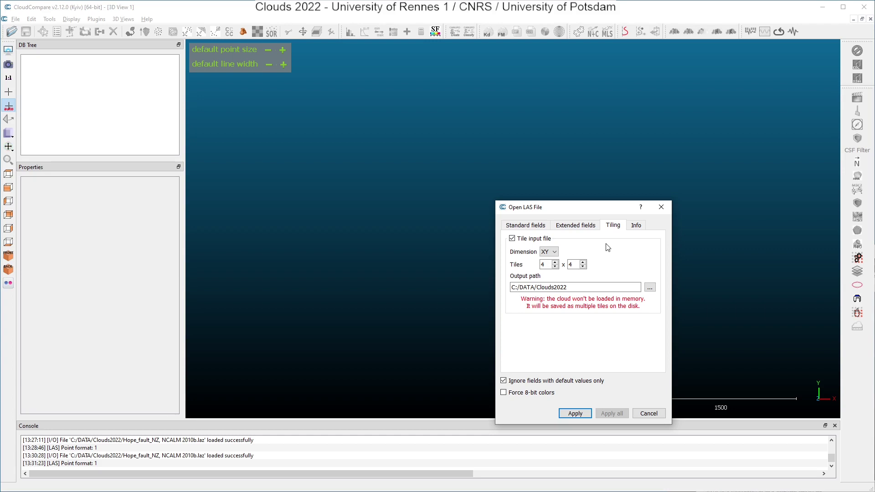
left_click(543, 265)
left_click(573, 265)
left_click(636, 227)
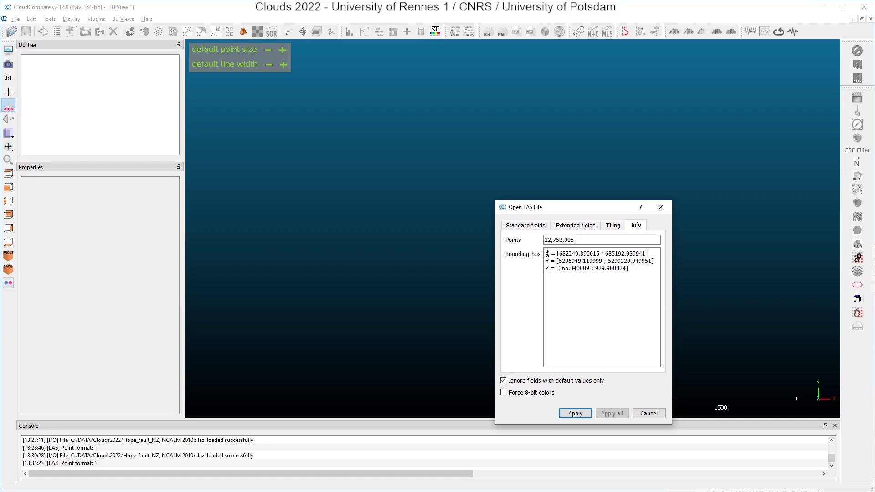
left_click(614, 226)
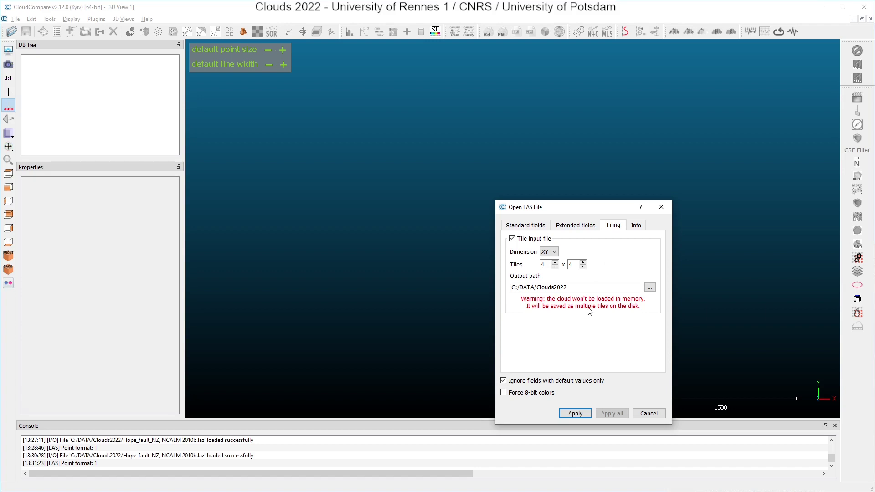
Apply the 4 × 4 tiling so the LAS file is written out as 16 tiles.
left_click(574, 414)
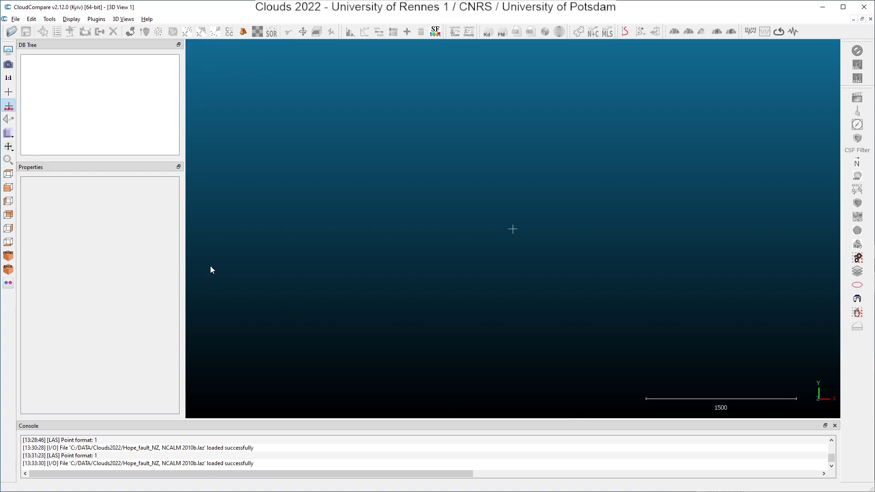
Browse the Clouds2022 folder to inspect the newly generated _x_y.laz tiles.
left_click(12, 33)
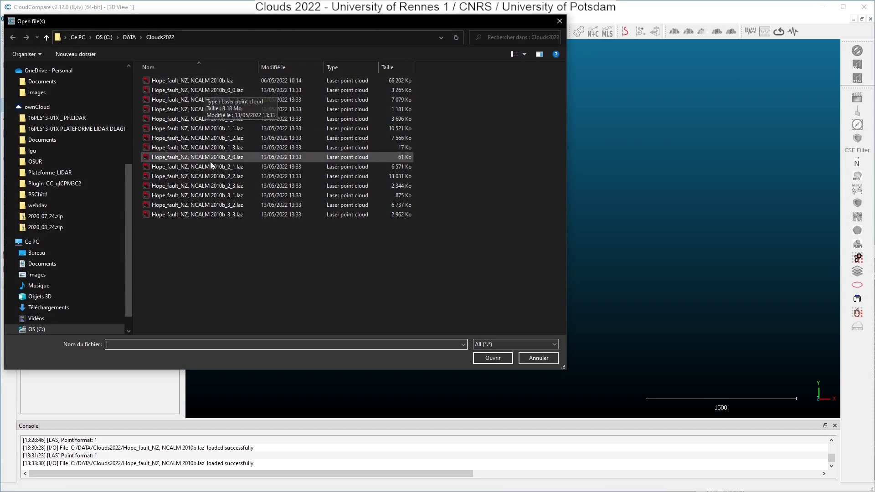
left_click(201, 81)
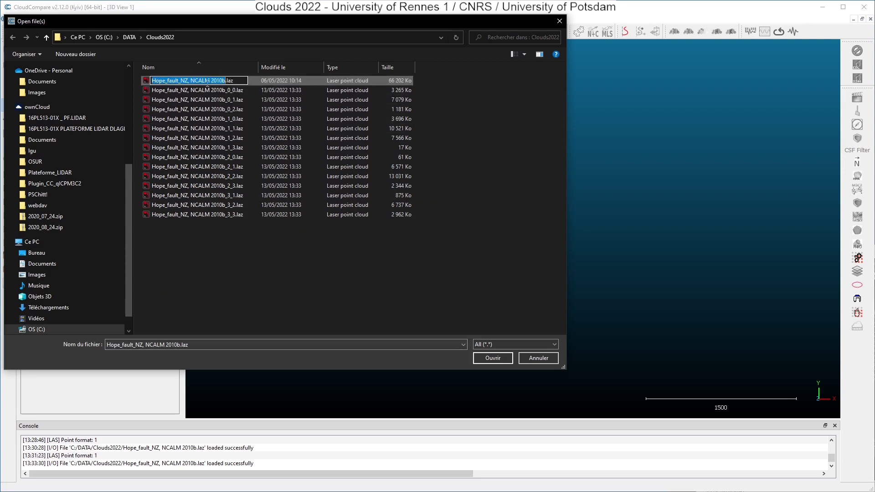
left_click(244, 249)
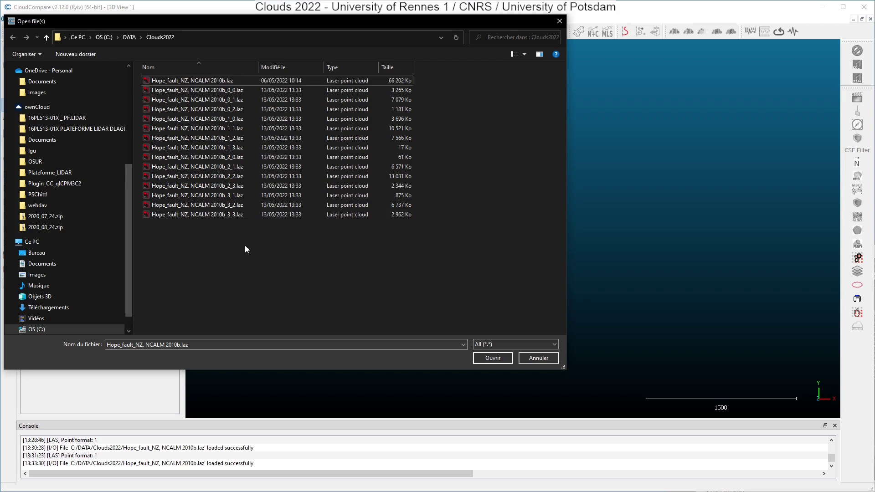
Reopen the original LAS file with tiling turned off and start loading it.
double_click(214, 80)
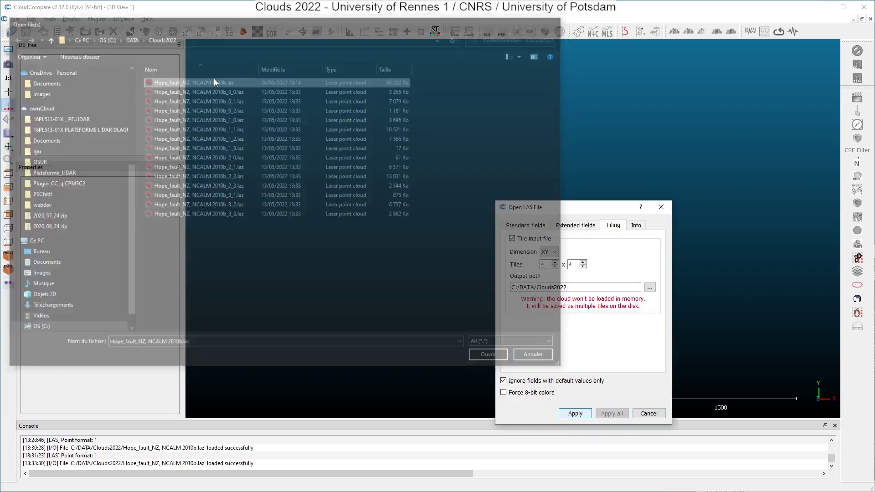
left_click(512, 238)
left_click(520, 226)
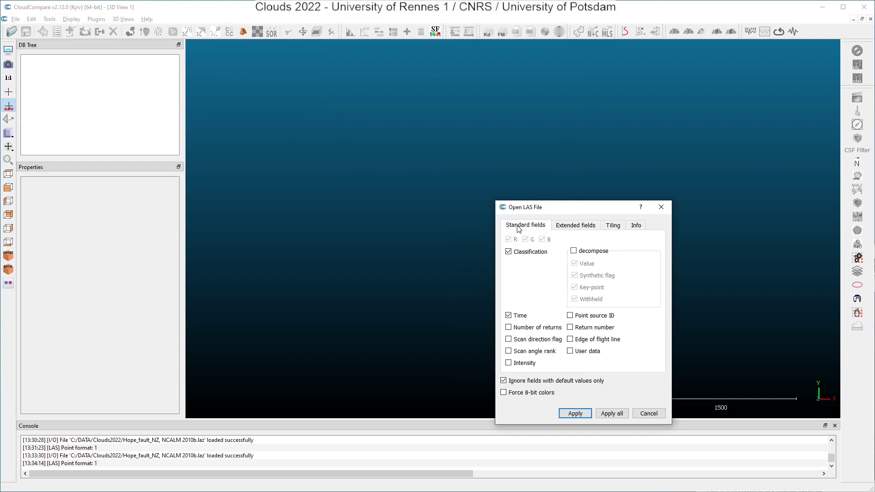
left_click(574, 413)
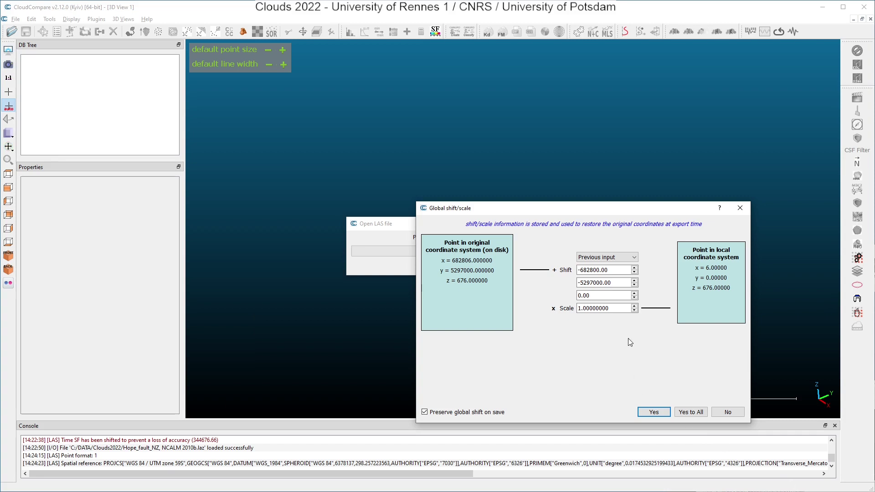
mouse_move(618, 260)
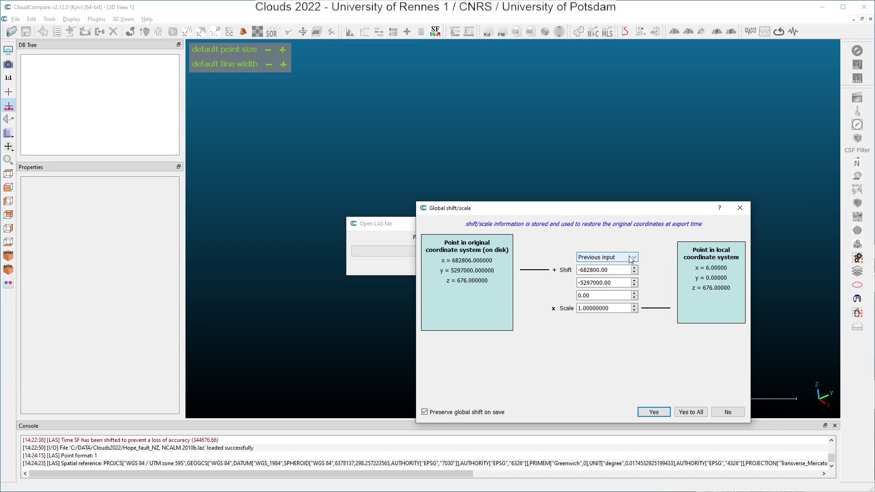
Choose the Suggested global shift (-682800, -5297000, 0) and confirm loading the cloud.
left_click(636, 258)
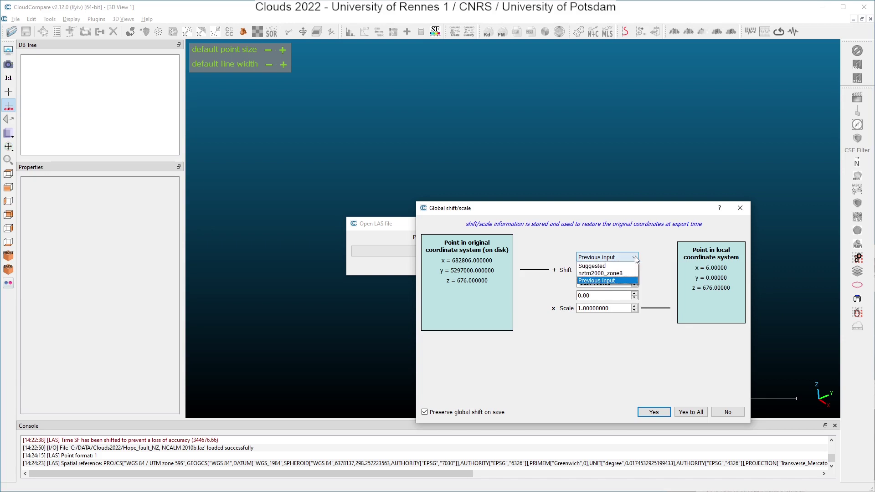
left_click(625, 281)
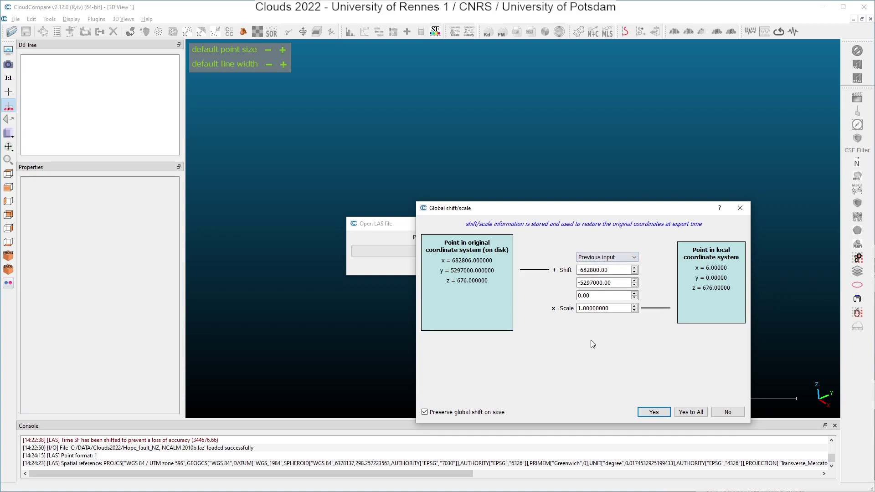
left_click(597, 257)
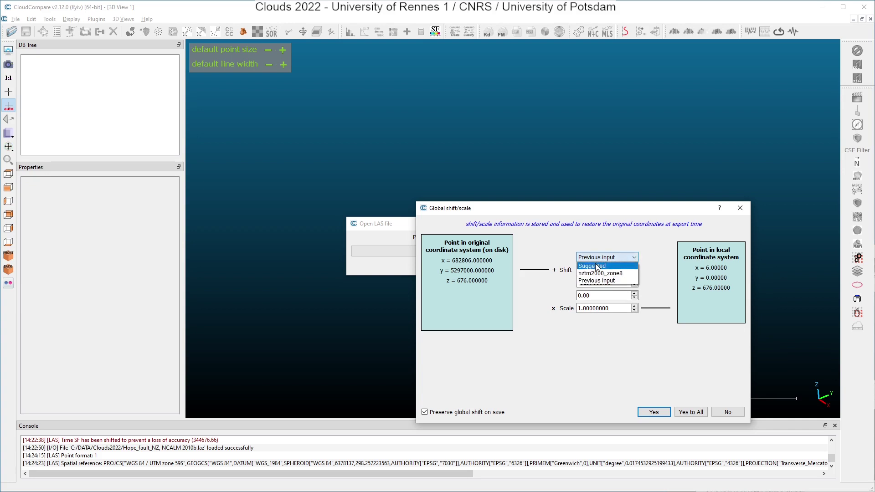
left_click(596, 267)
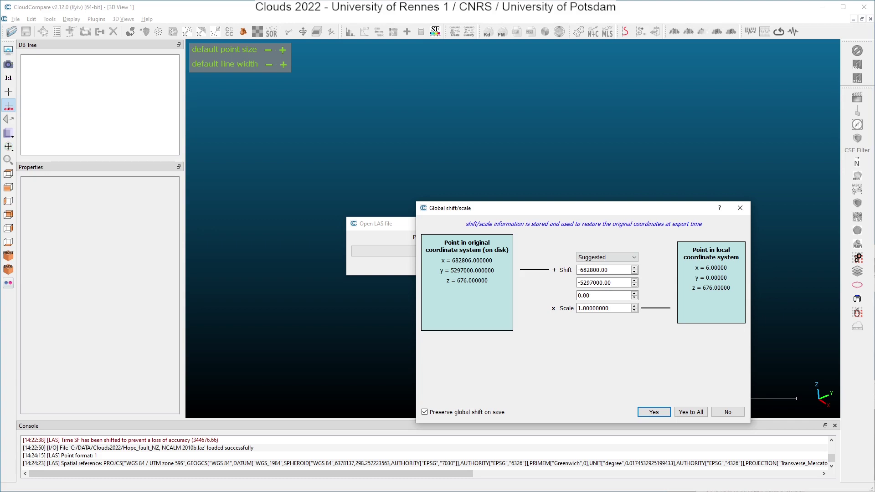
left_click(653, 412)
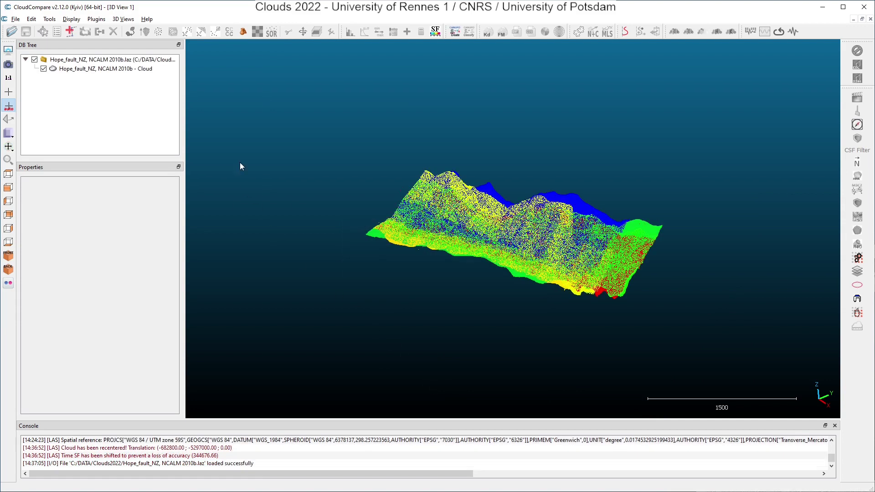
Select 'Hope_fault_NZ, NCALM 2010b - Cloud' in the DB Tree to view its properties.
left_click(102, 70)
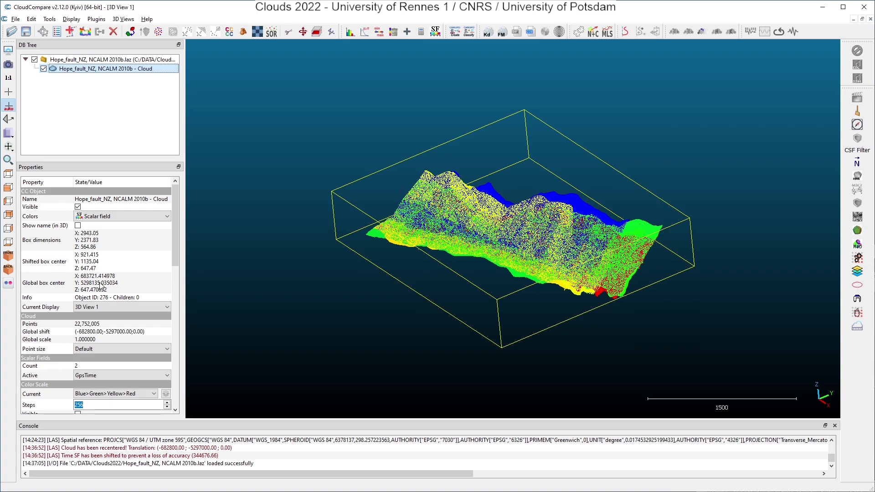
left_click(48, 333)
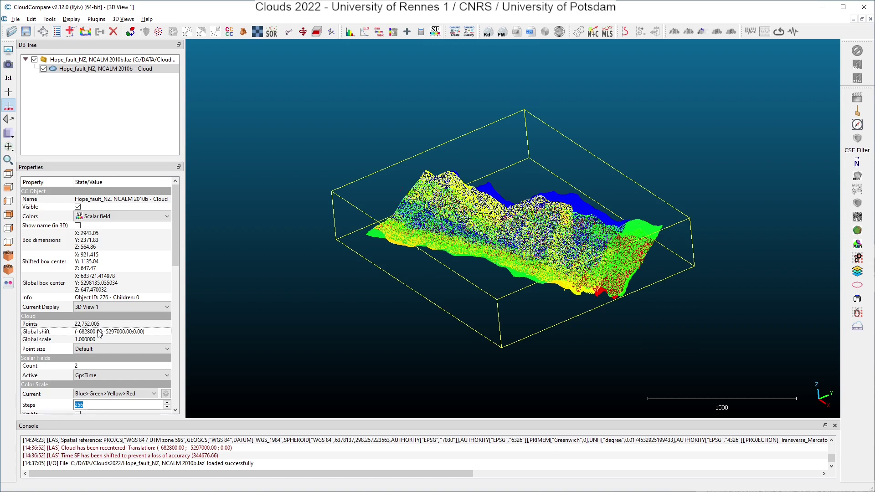
scroll(99, 349, "down", 3)
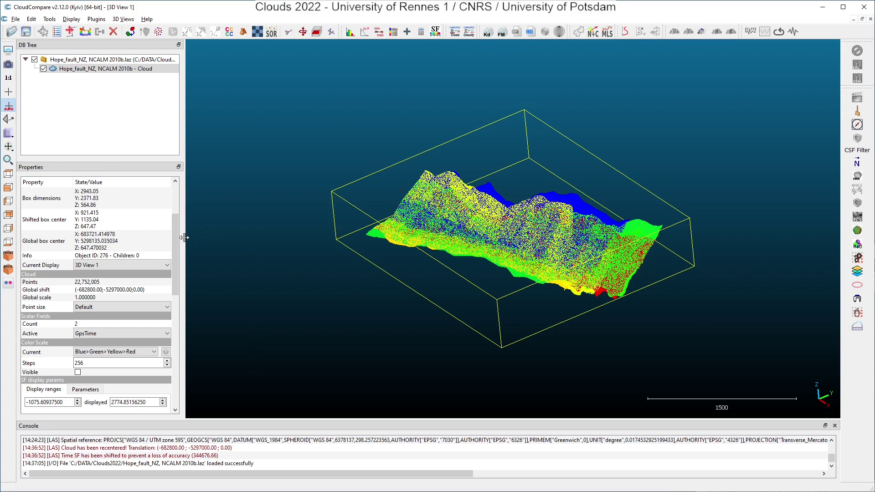
left_click_drag(177, 239, 176, 194)
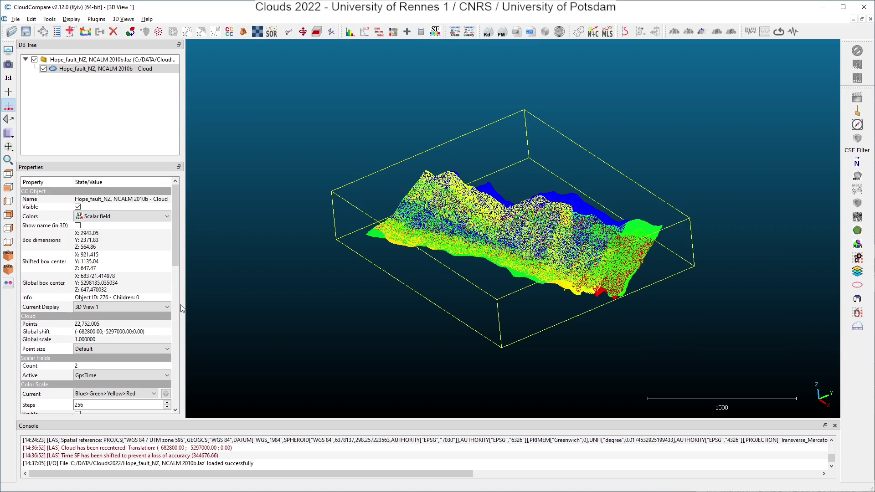
left_click_drag(174, 250, 179, 276)
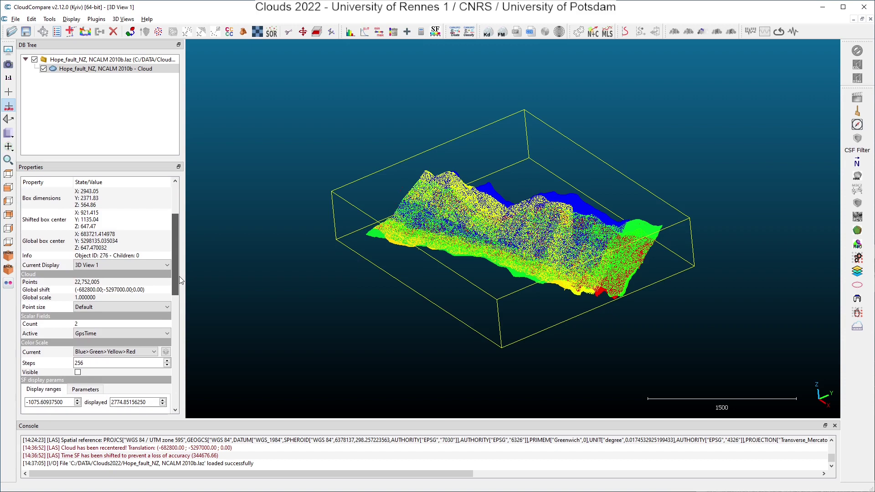
left_click(89, 323)
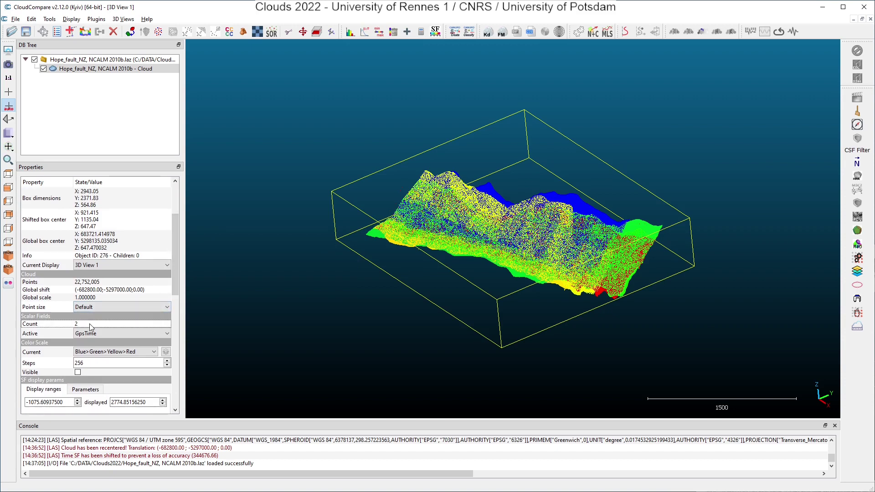
left_click(115, 336)
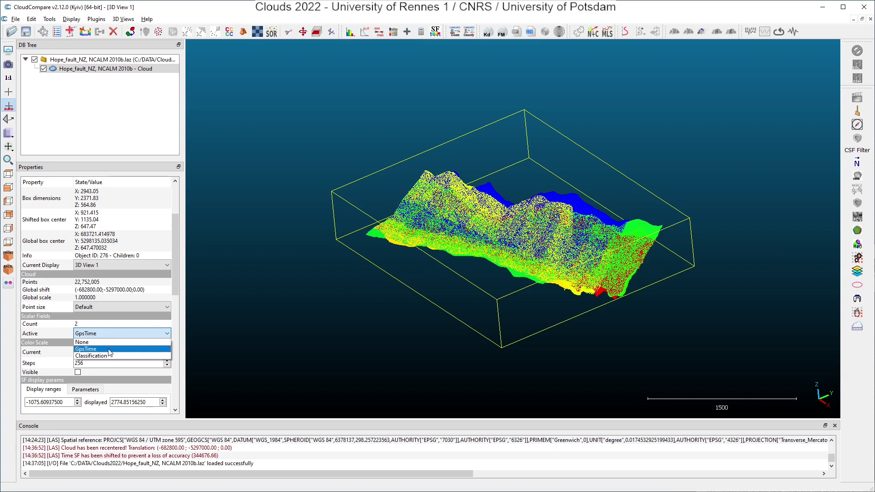
left_click(162, 325)
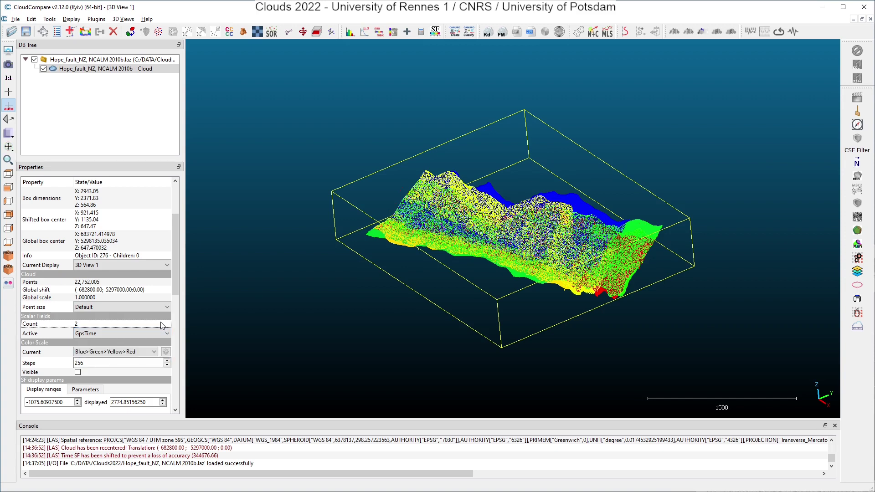